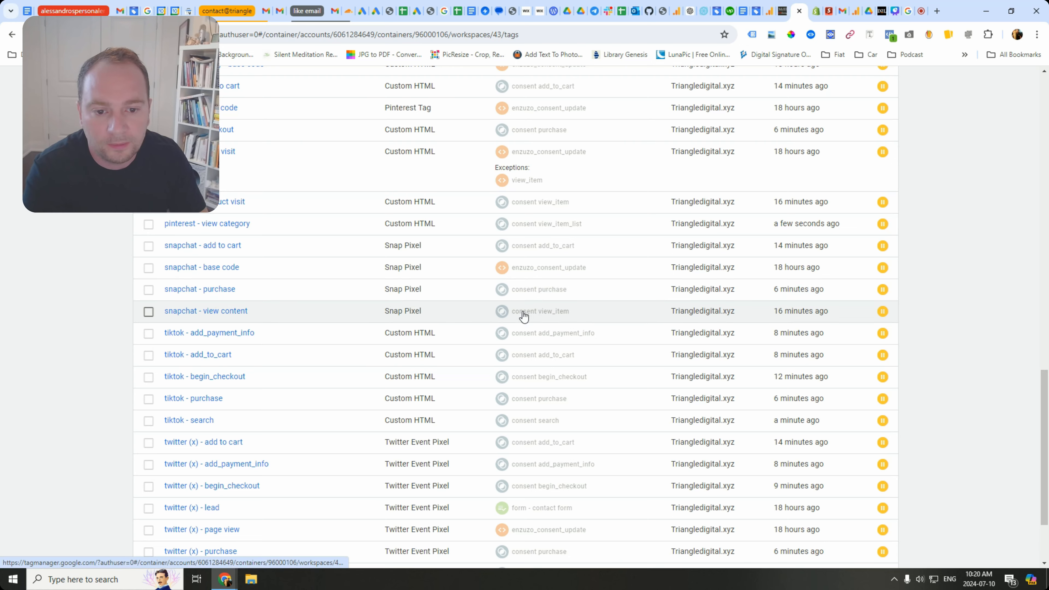
Inspect which triggers make up the consent view_item trigger group
click(522, 312)
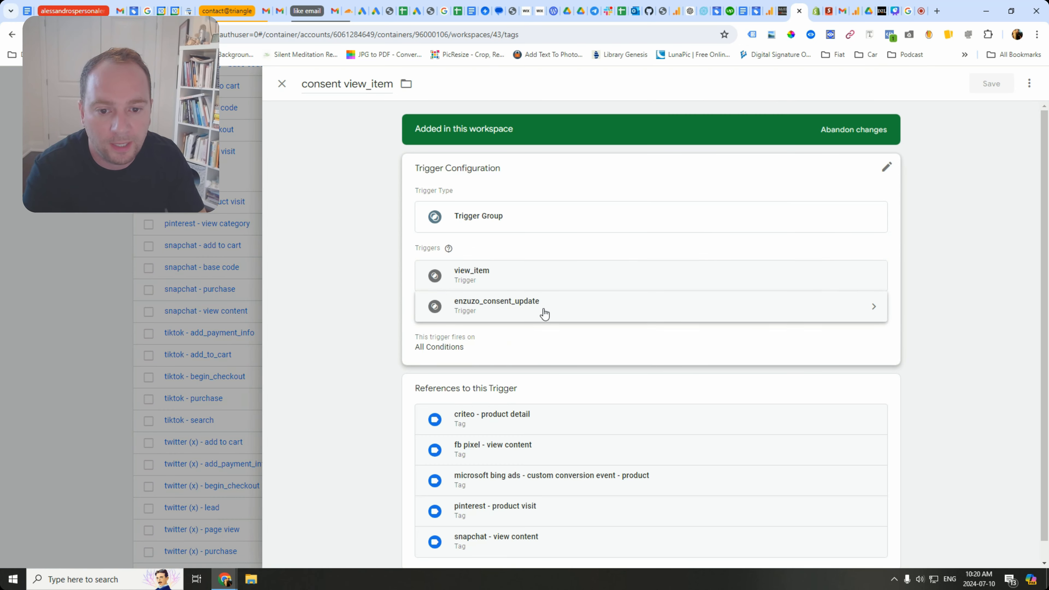
key(Escape)
Start a new trigger and name it "consent form"
click(62, 275)
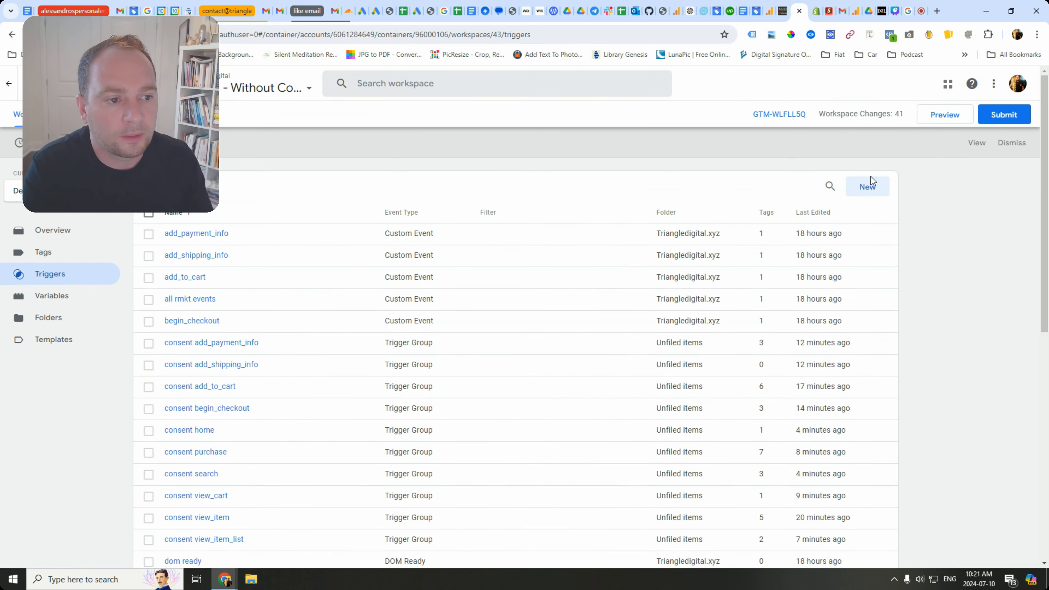
click(867, 186)
click(349, 84)
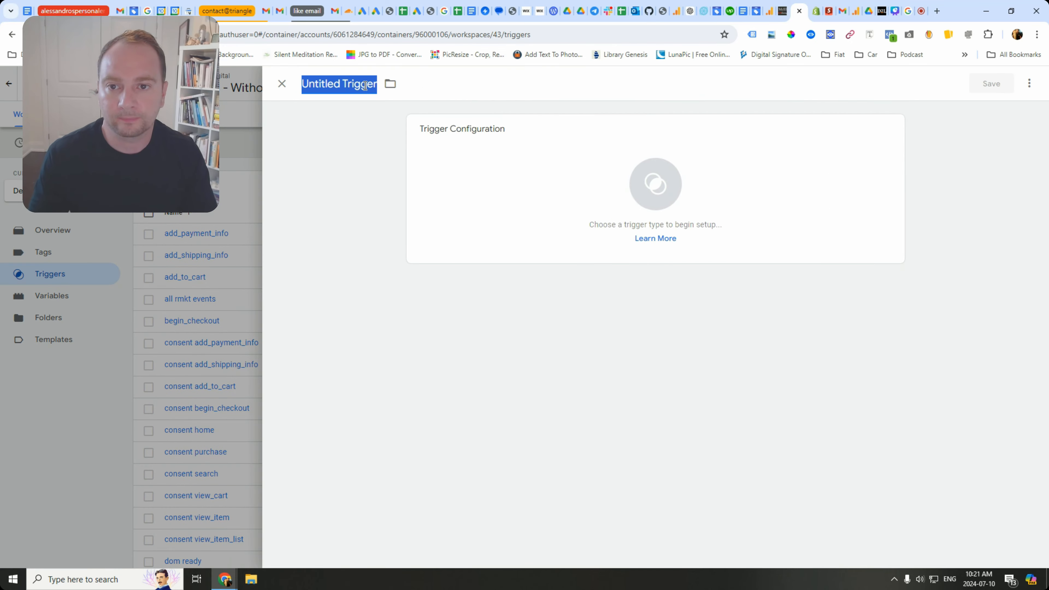
text(consent fb)
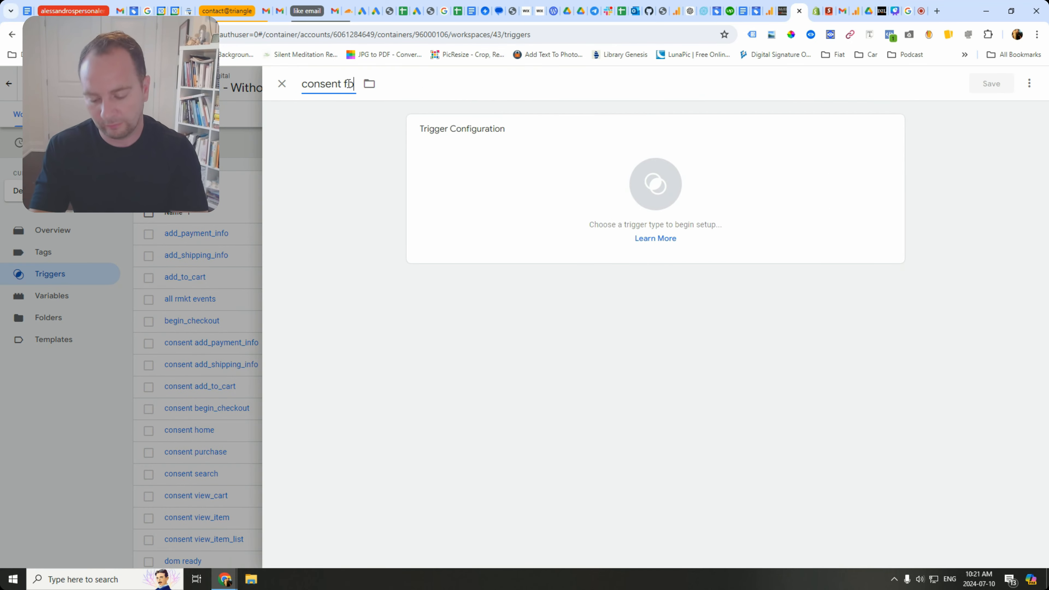
key(BackSpace)
text(orm trigger)
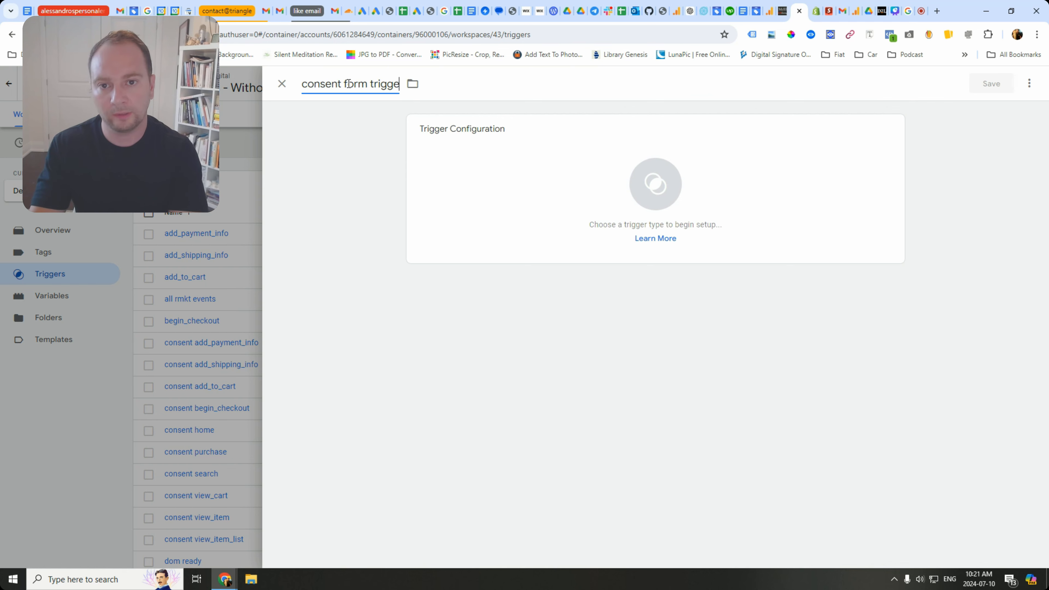
key(BackSpace)
key(BackSpace)
key(BackSpace)
key(BackSpace)
key(BackSpace)
key(BackSpace)
key(BackSpace)
key(BackSpace)
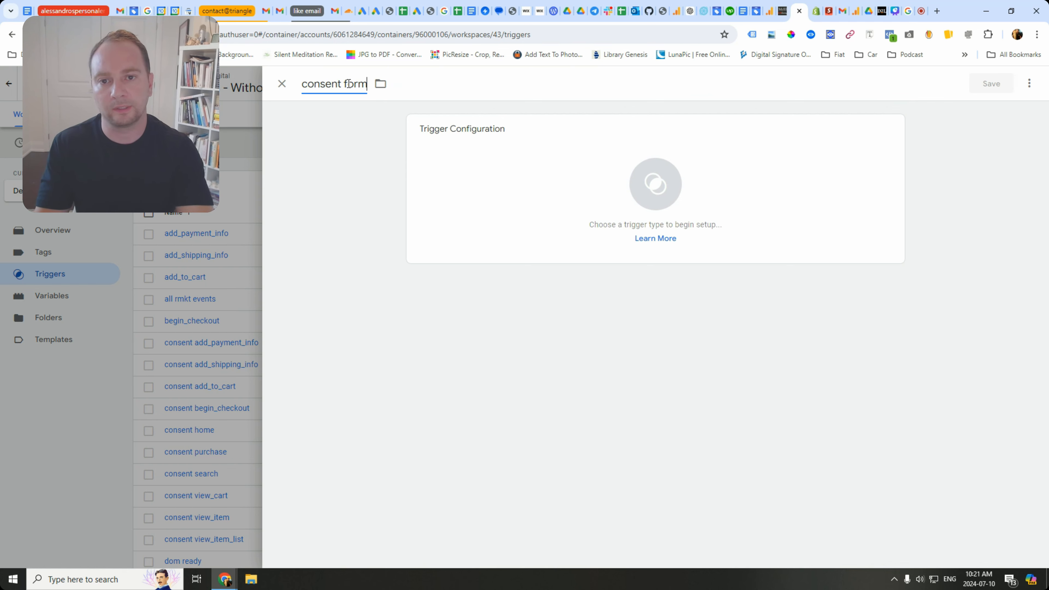
Set the consent form trigger's type to Trigger Group
click(570, 180)
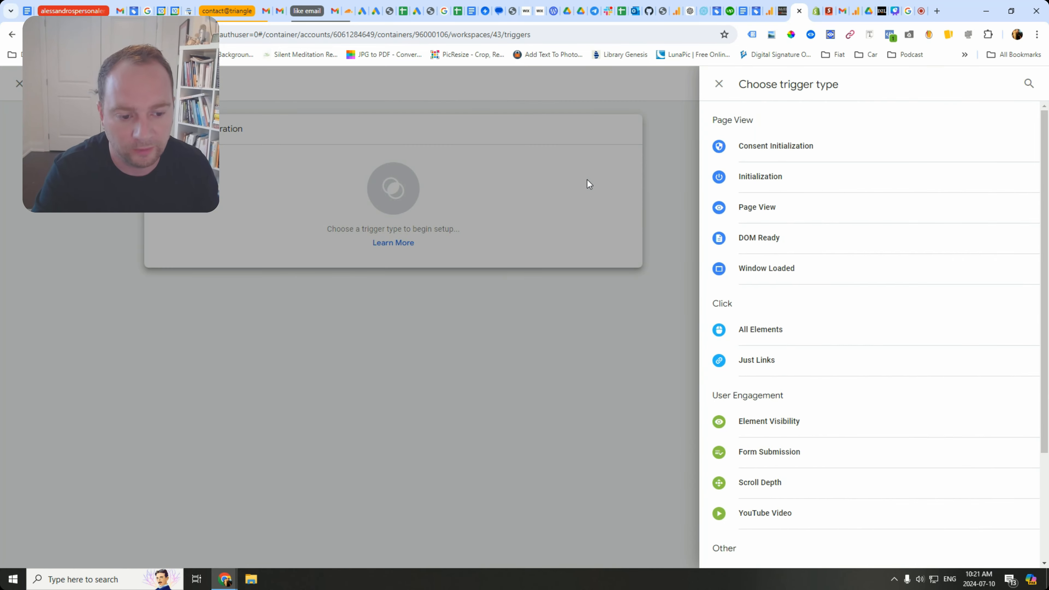
scroll(805, 311, down, 3)
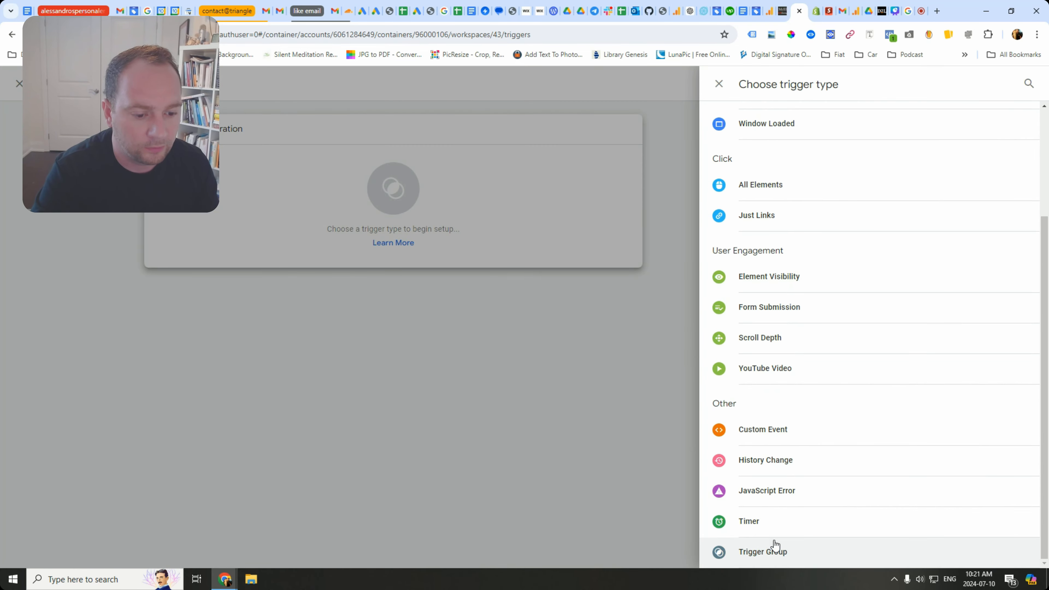
click(636, 433)
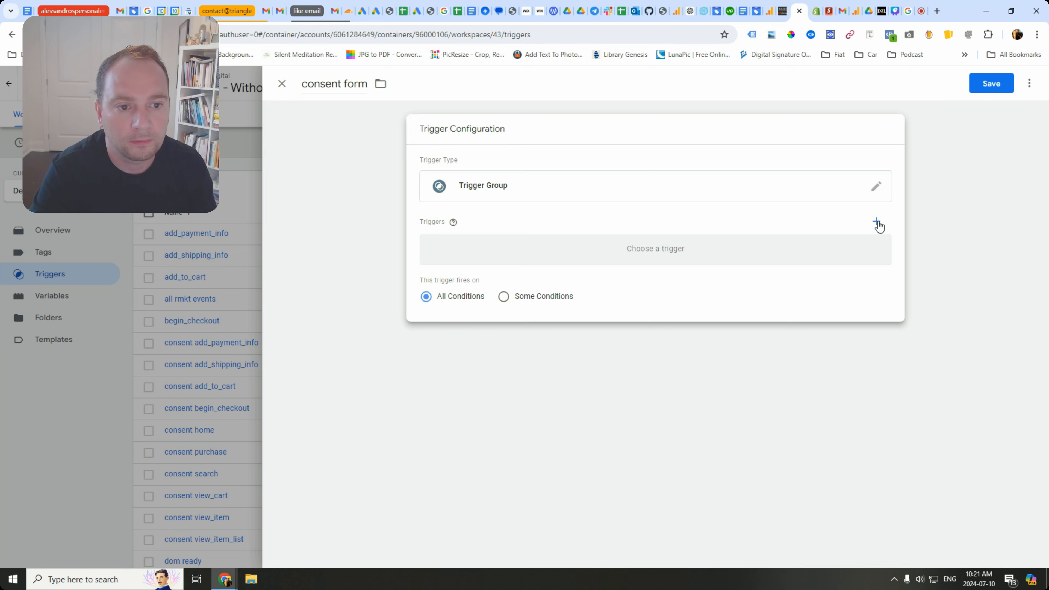
Add the form - contact form and enzuzo_consent_update triggers to the consent form group and save it
click(877, 223)
scroll(364, 236, down, 4)
click(347, 392)
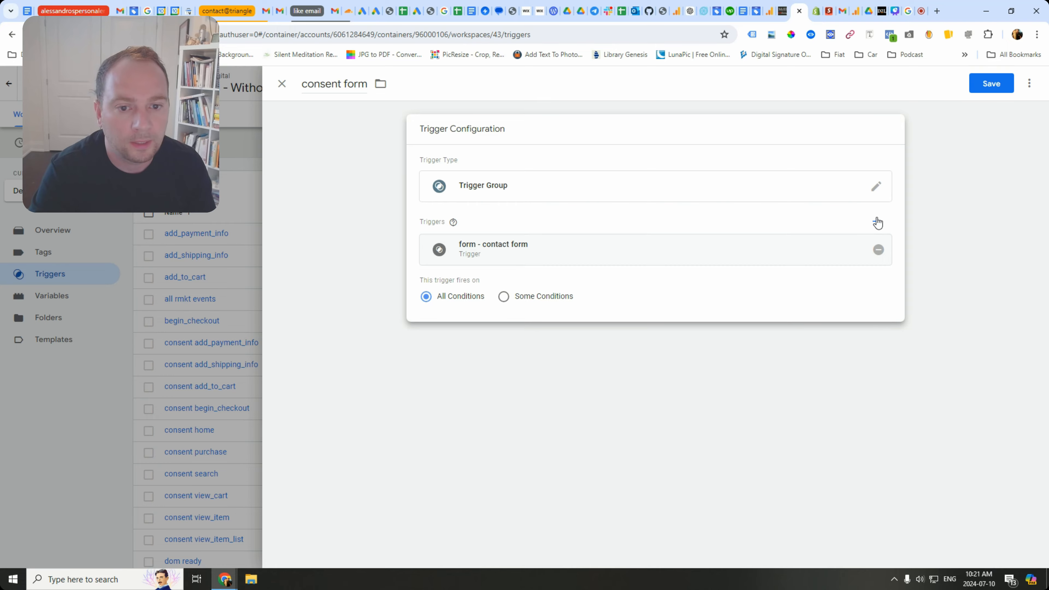
click(877, 223)
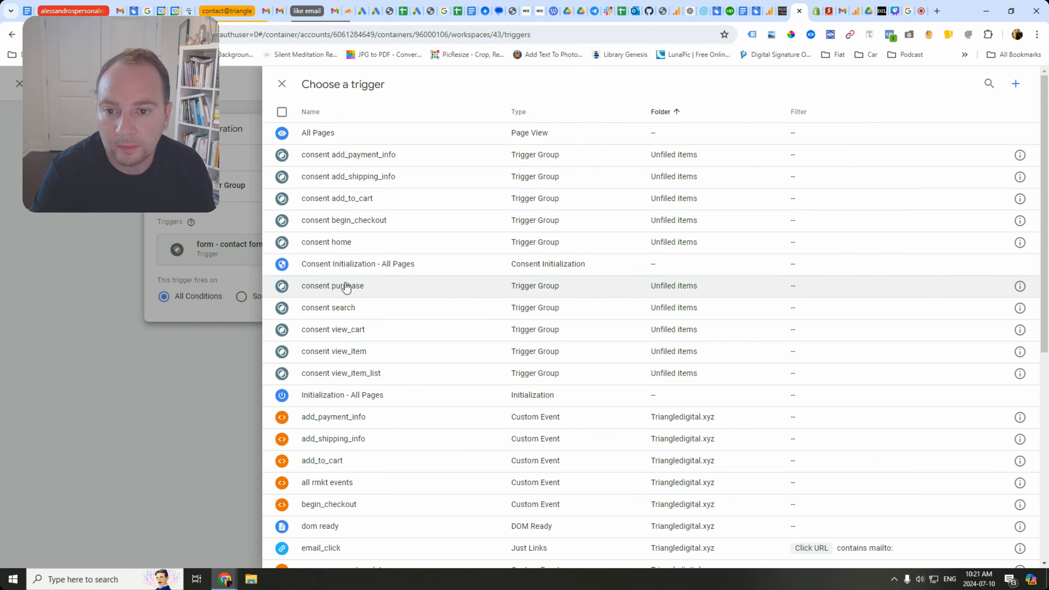
scroll(345, 286, down, 1)
Replace the form - contact form trigger on the twitter (x) - lead tag with consent form and save
click(43, 252)
click(780, 186)
click(283, 84)
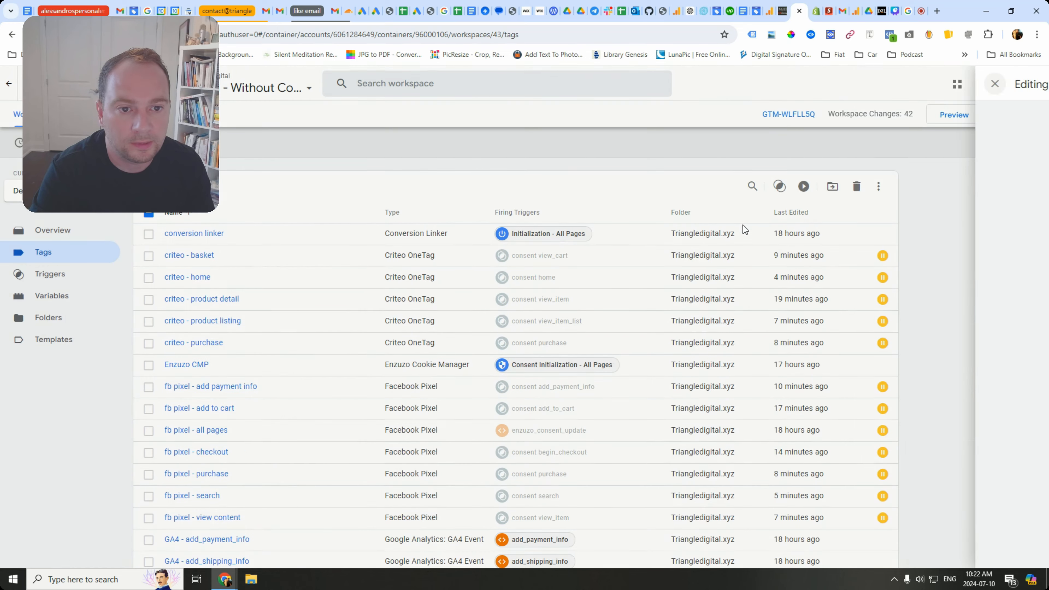
click(779, 188)
click(877, 161)
click(881, 134)
click(496, 323)
click(1013, 83)
scroll(495, 331, down, 20)
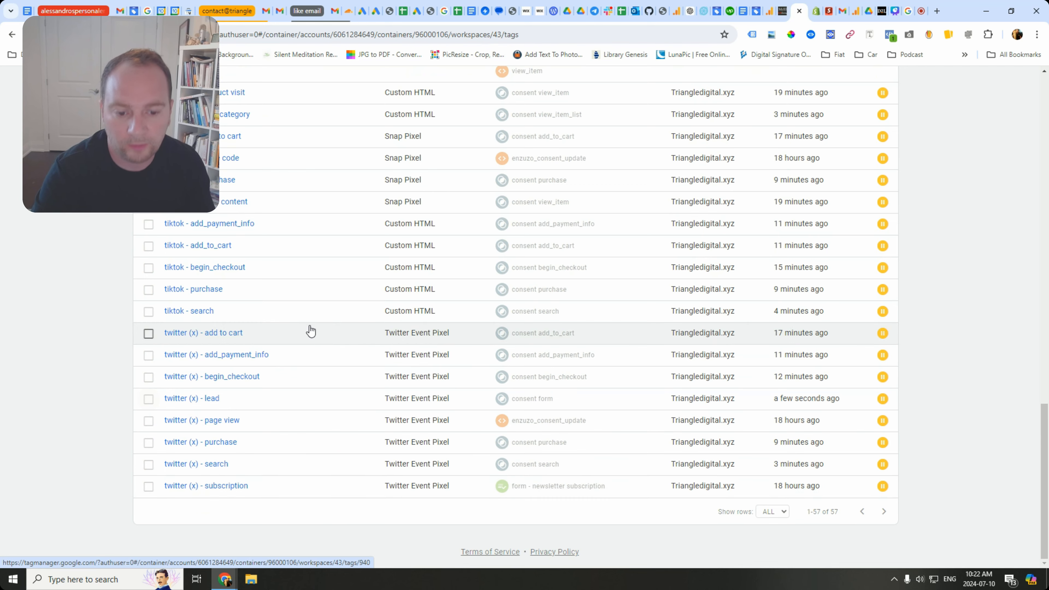
Start another new trigger and name it "consent newsletter"
scroll(310, 331, up, 15)
click(50, 274)
click(867, 187)
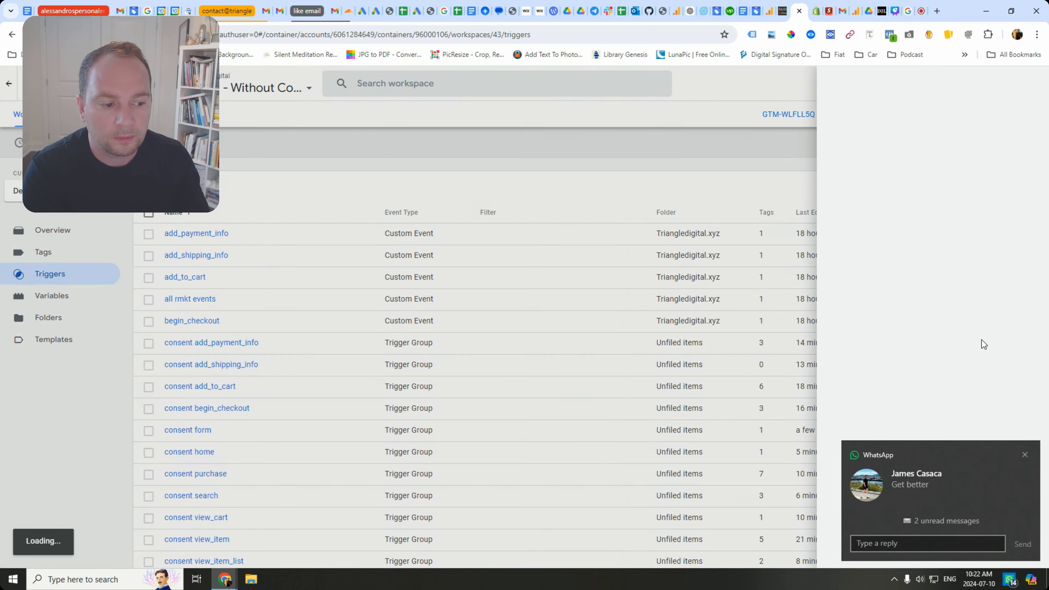
click(1027, 455)
click(337, 82)
text(consent newsletter)
Make the consent newsletter trigger a Trigger Group that fires on All Conditions
click(549, 193)
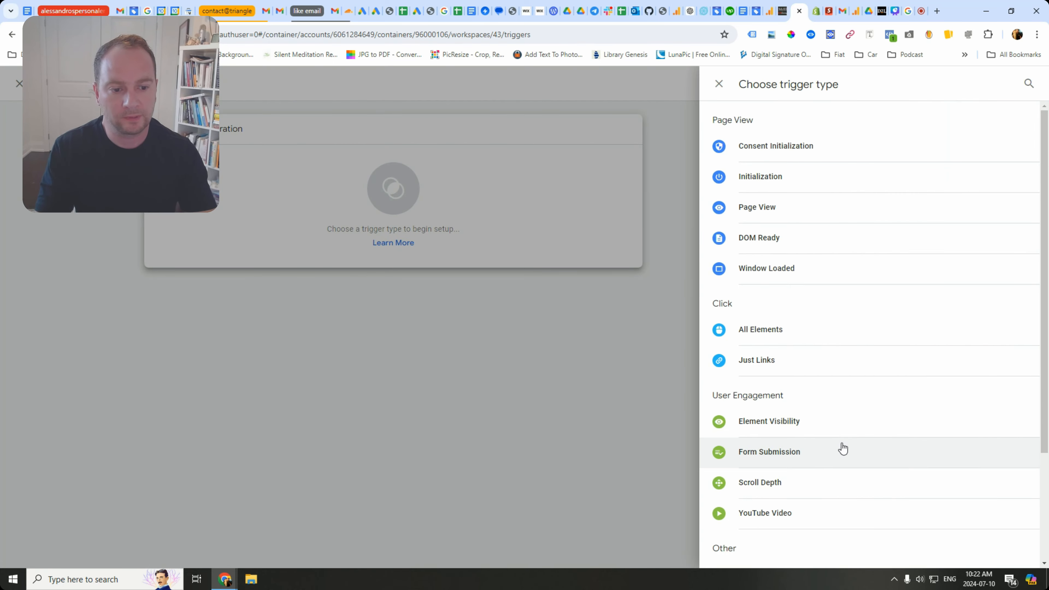
scroll(819, 487, down, 4)
click(782, 553)
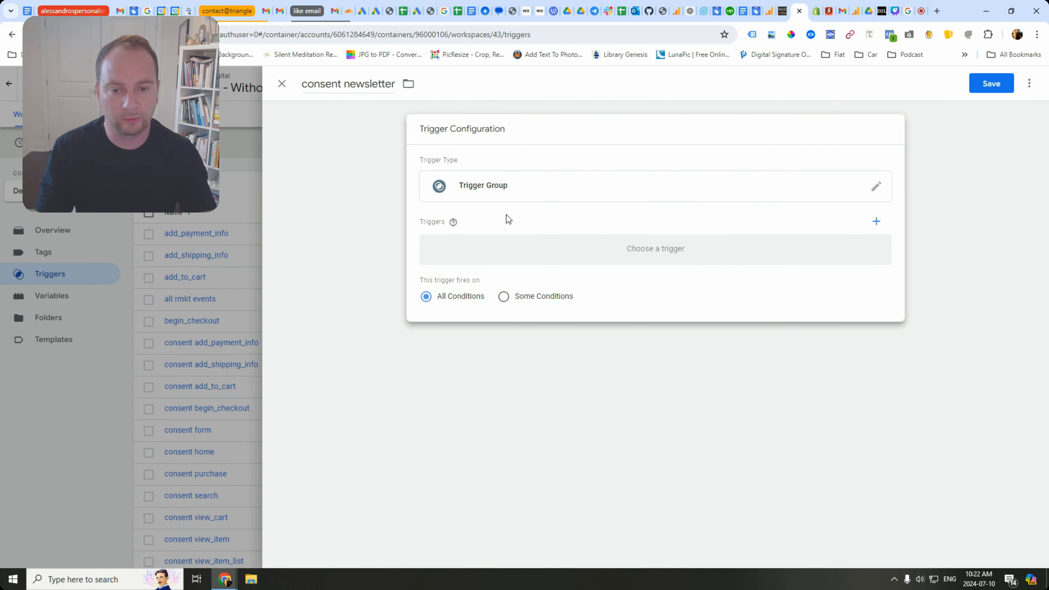
click(535, 298)
click(465, 297)
Add the form - newsletter subscription and enzuzo_consent_update triggers to the consent newsletter group and save it
click(877, 222)
scroll(587, 331, down, 8)
click(586, 250)
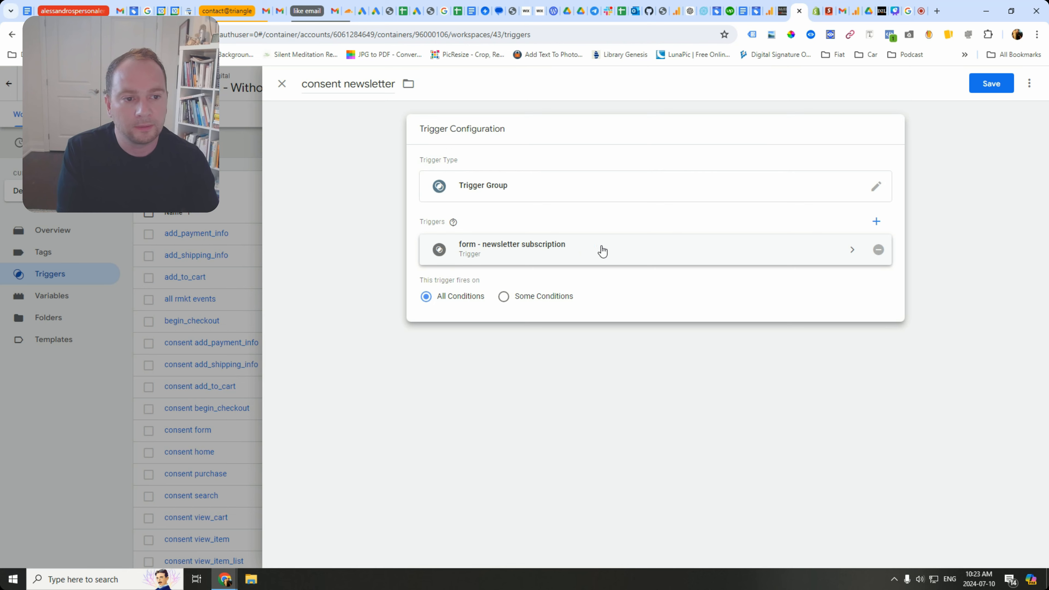
click(877, 221)
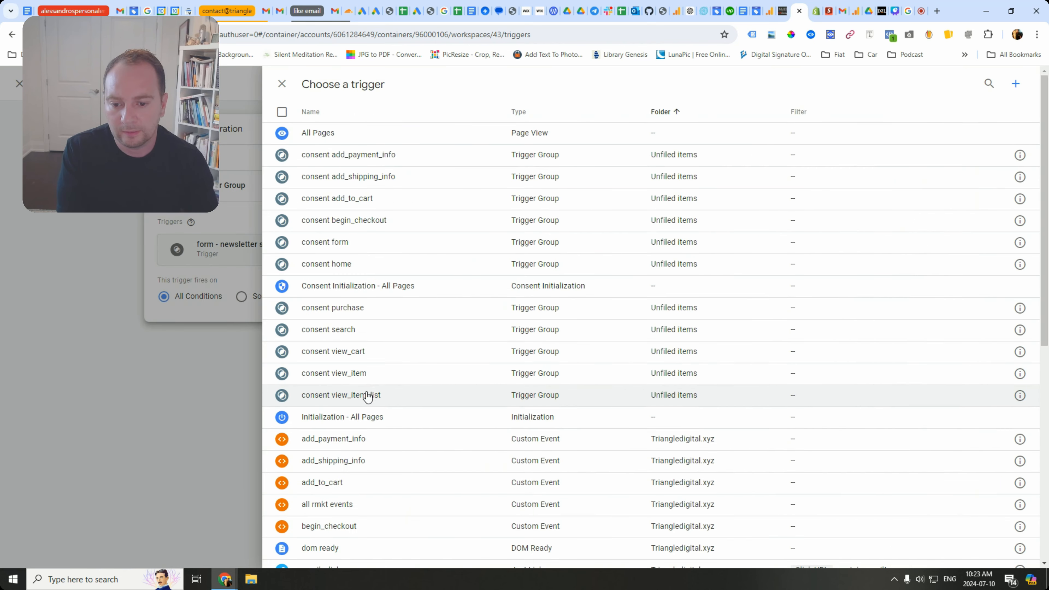
scroll(369, 471, down, 5)
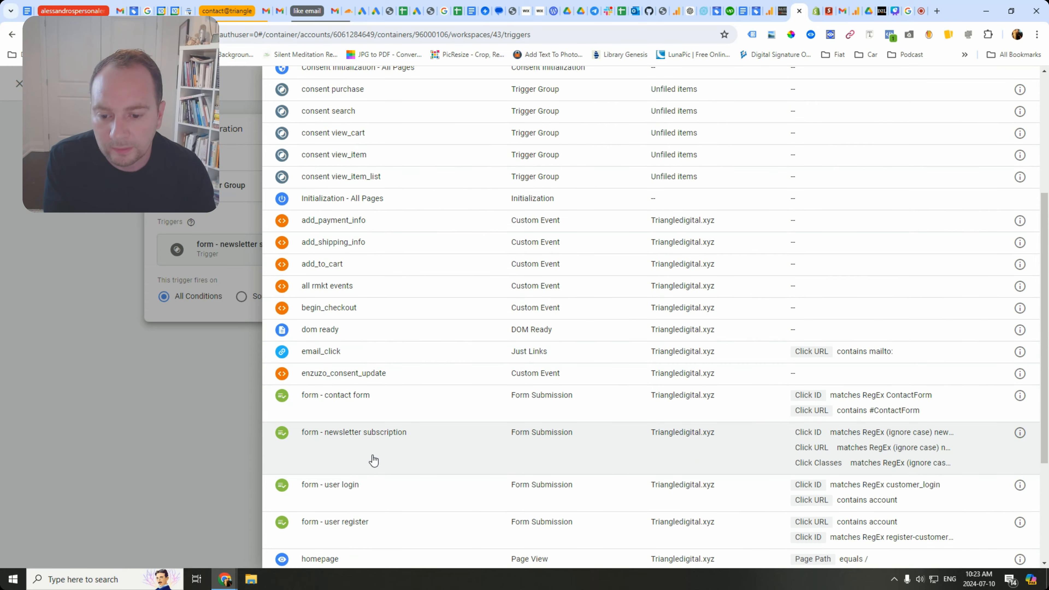
click(363, 373)
click(991, 84)
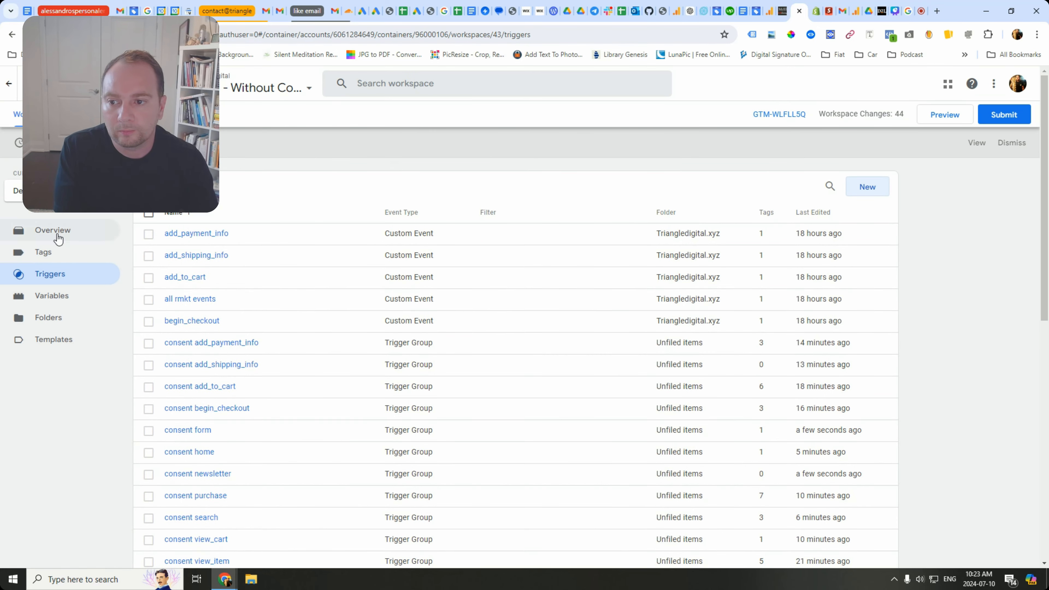
Replace the form - newsletter subscription trigger on the twitter (x) - subscription tag with consent newsletter and save the tag
click(42, 251)
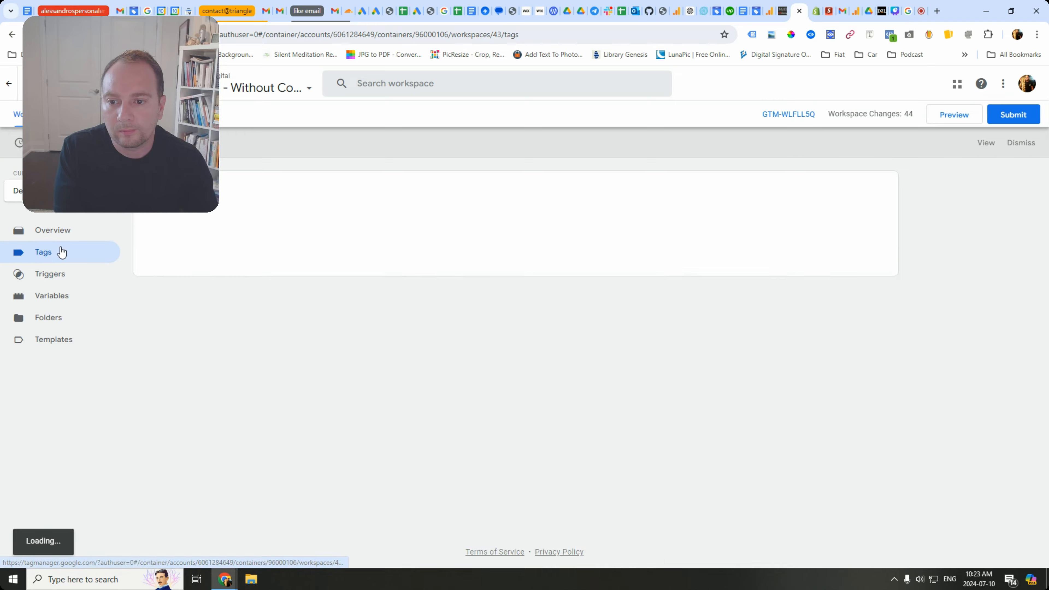
scroll(409, 364, down, 10)
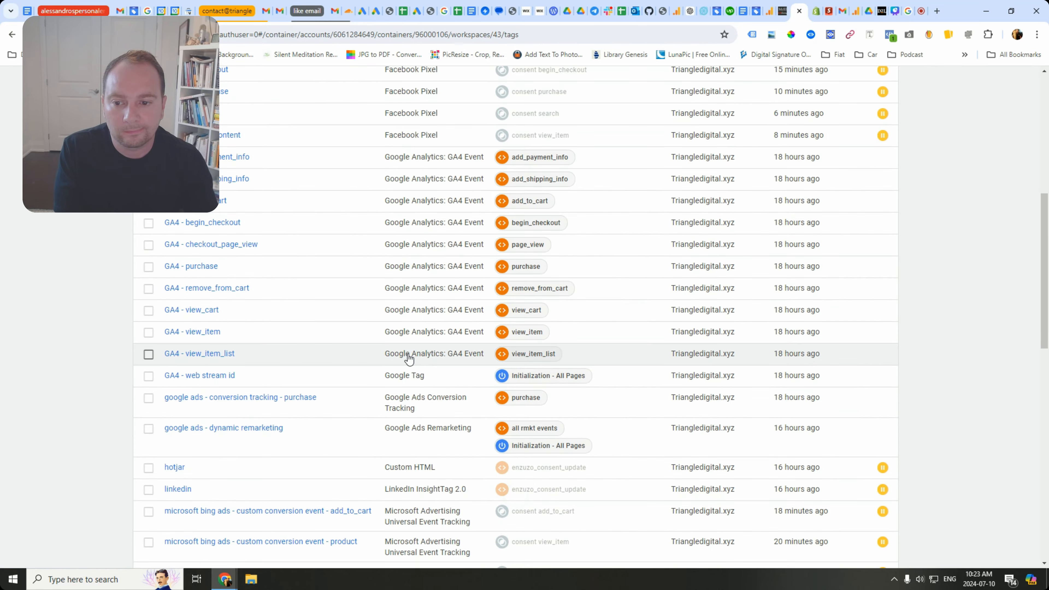
scroll(409, 360, down, 15)
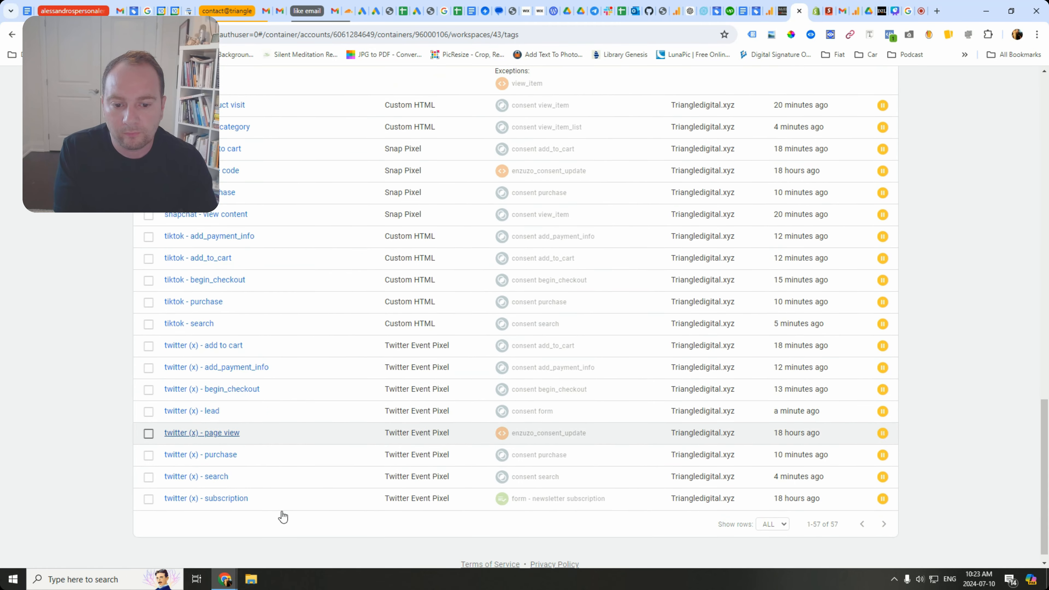
click(149, 486)
click(150, 486)
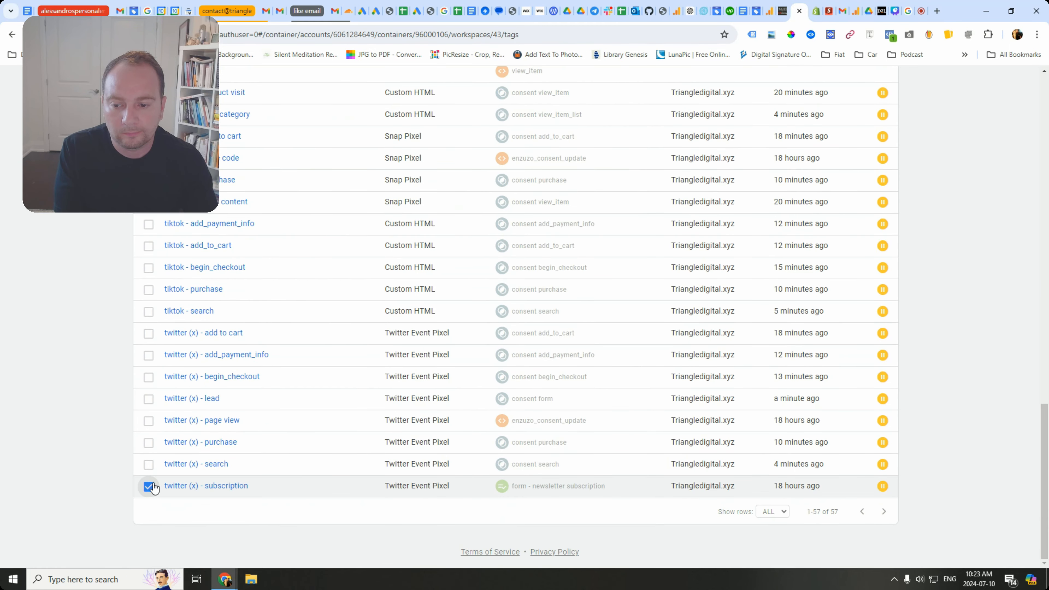
click(173, 487)
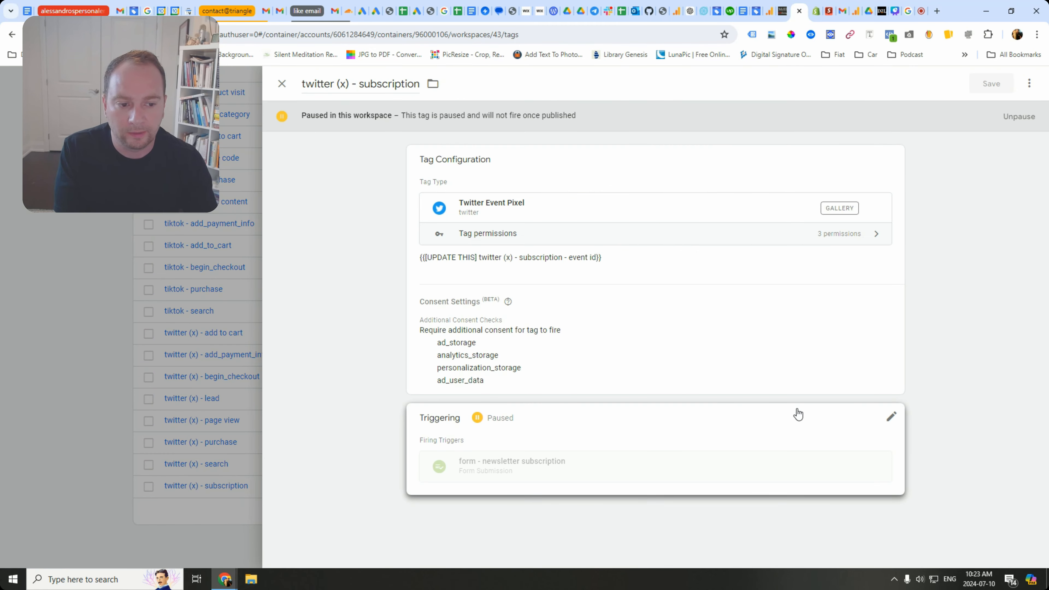
click(892, 421)
click(880, 470)
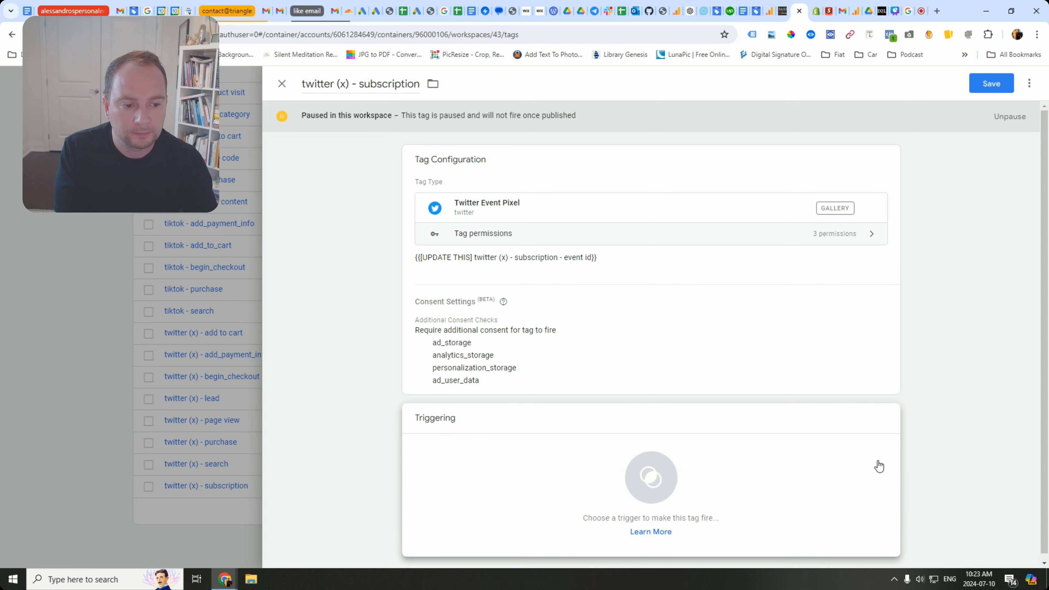
click(878, 466)
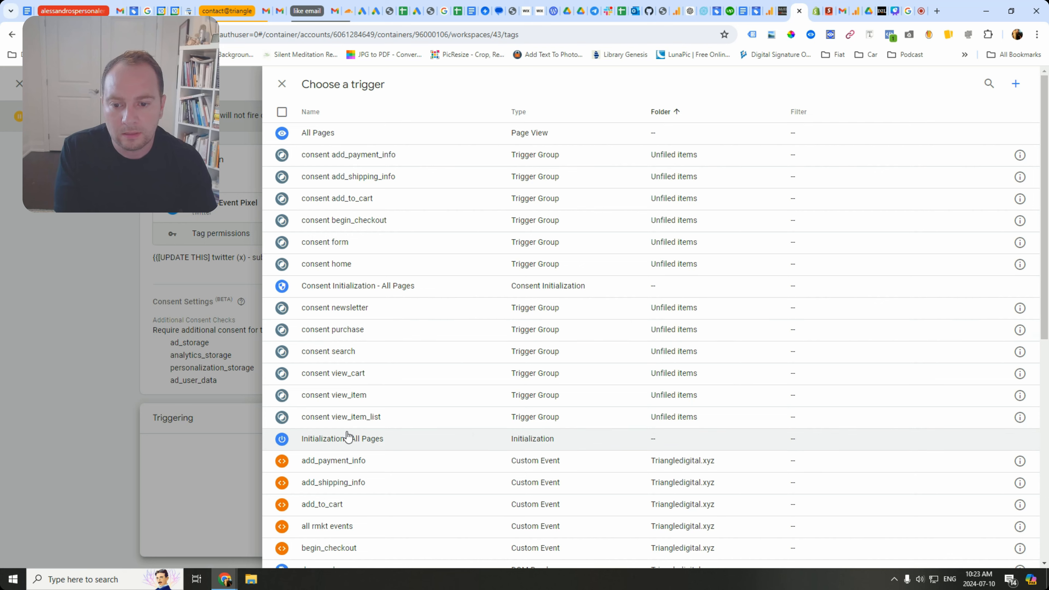
click(356, 308)
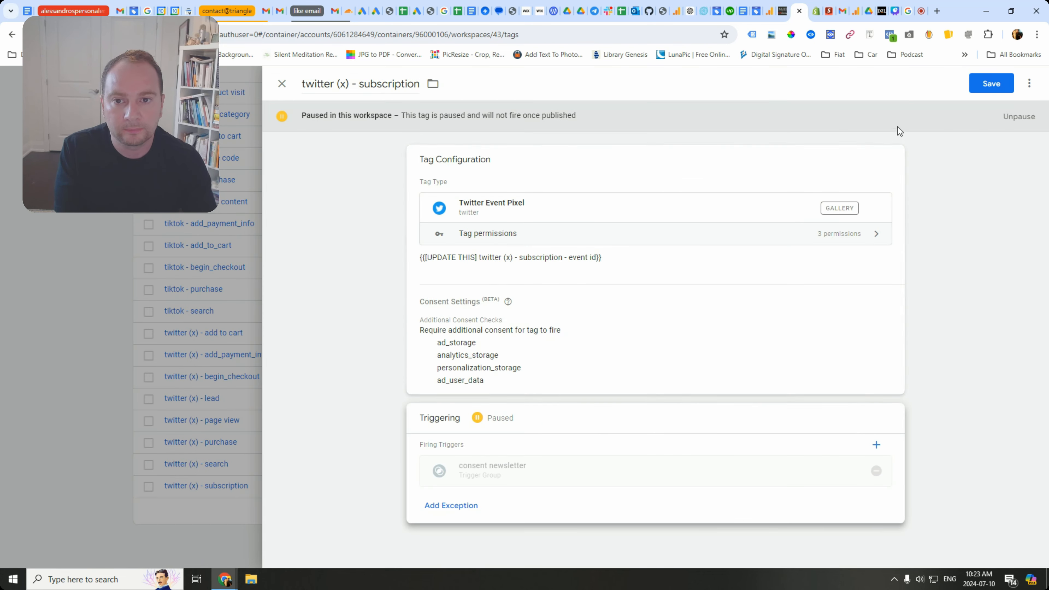
click(989, 84)
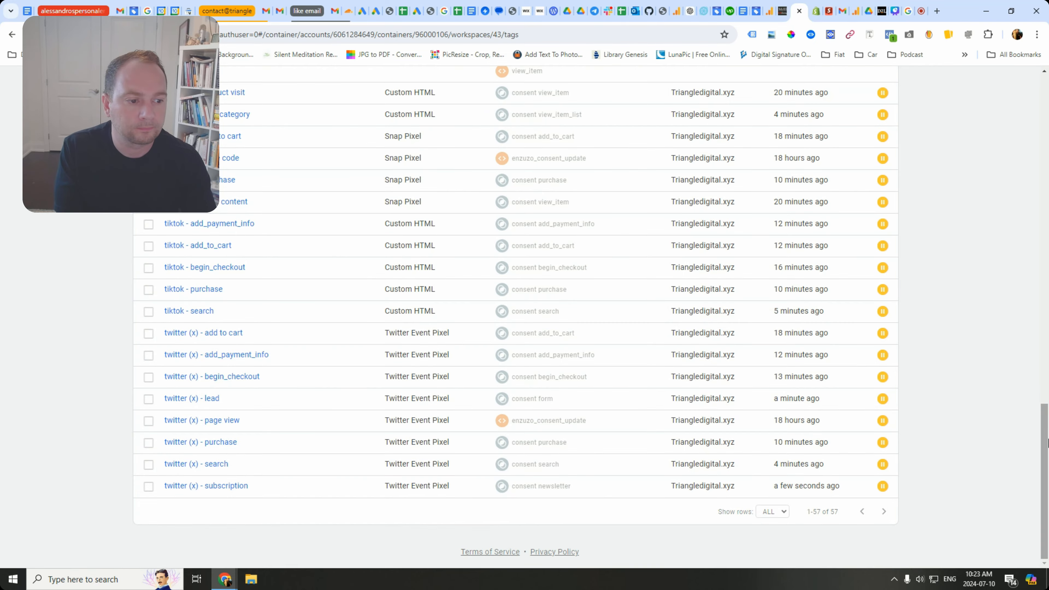